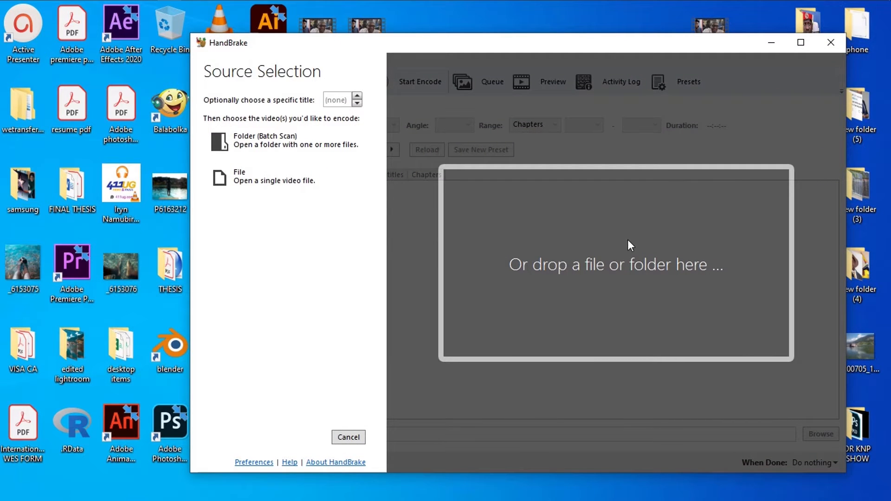
Step: Move the HandBrake window clear of the desktop video 20200528_164559 and check the video's file properties for its size
drag(524, 52, 396, 71)
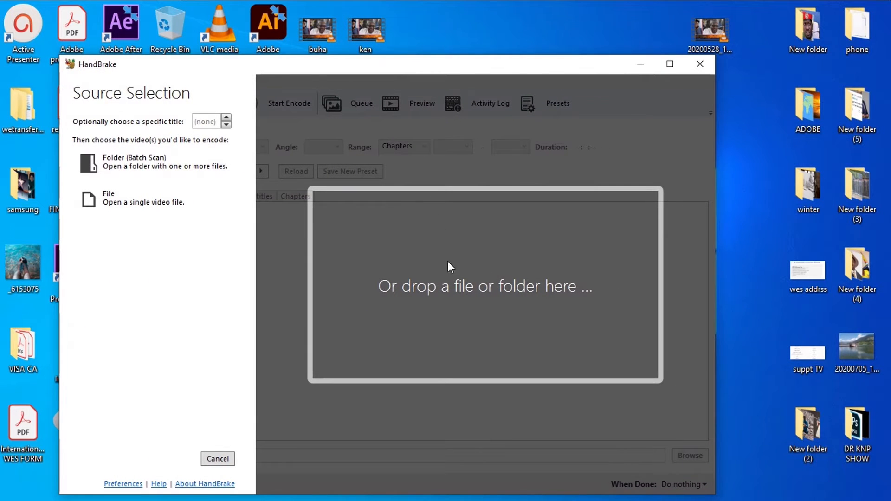
drag(605, 68, 410, 55)
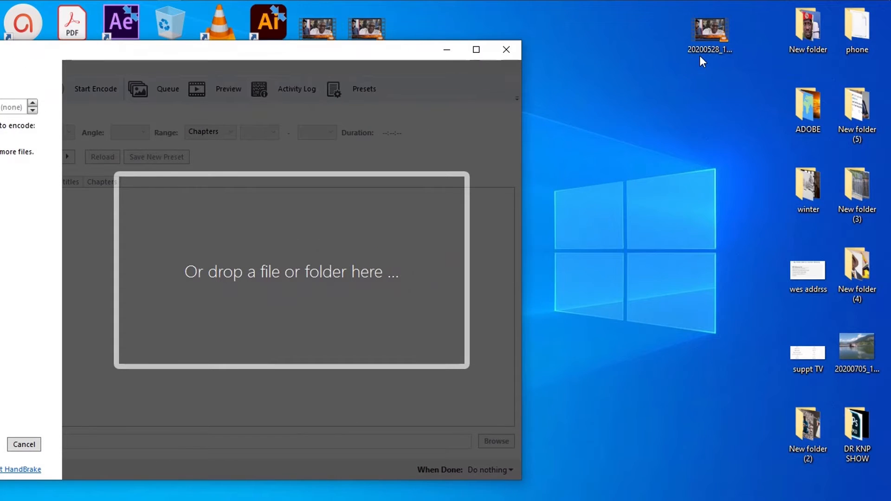
click(703, 29)
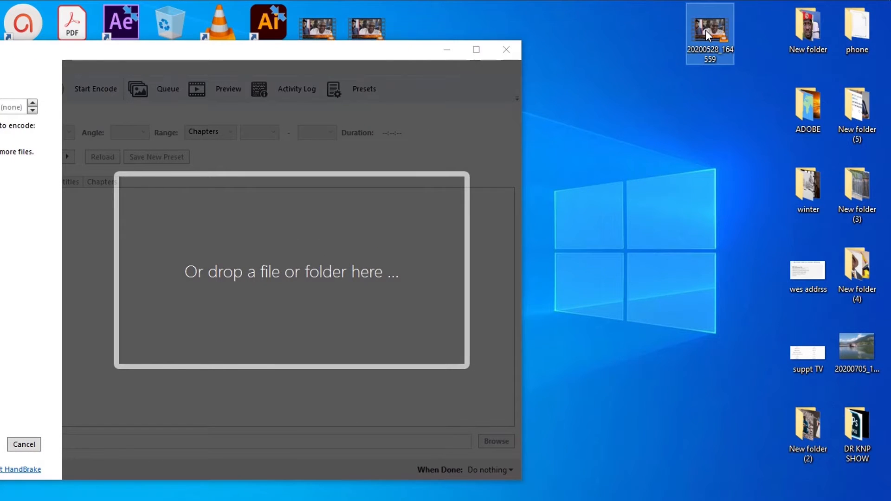
right_click(706, 29)
click(706, 351)
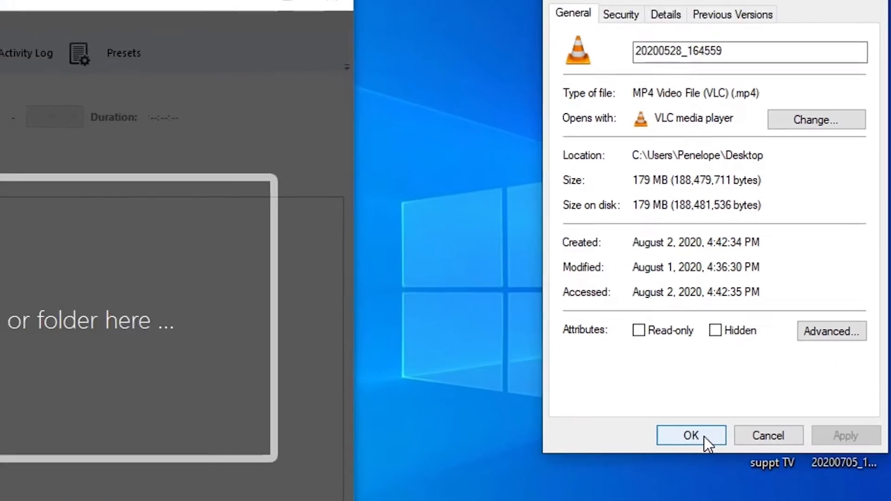
click(691, 436)
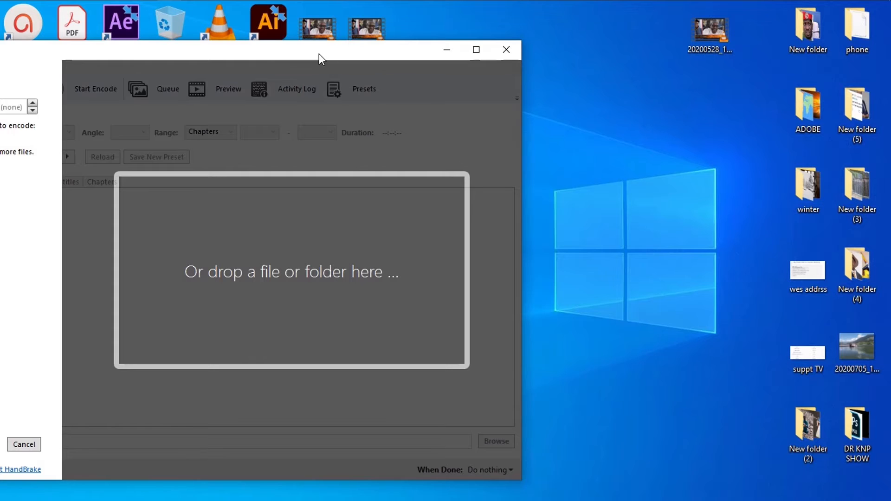
Step: Load the desktop video 20200528_164559 into HandBrake as the source and reposition the window
drag(319, 54, 535, 75)
drag(719, 28, 544, 385)
drag(506, 302, 505, 303)
drag(418, 74, 443, 27)
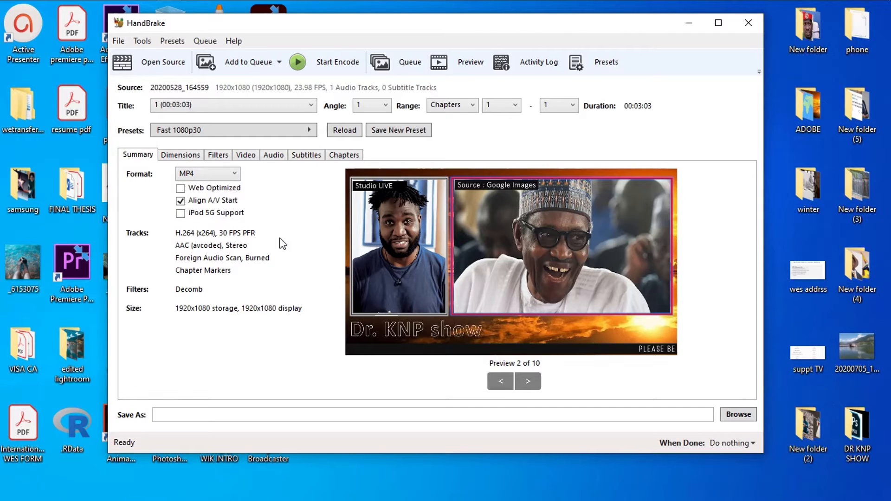
Step: Choose the General preset Fast 1080p30 for the encode
click(308, 135)
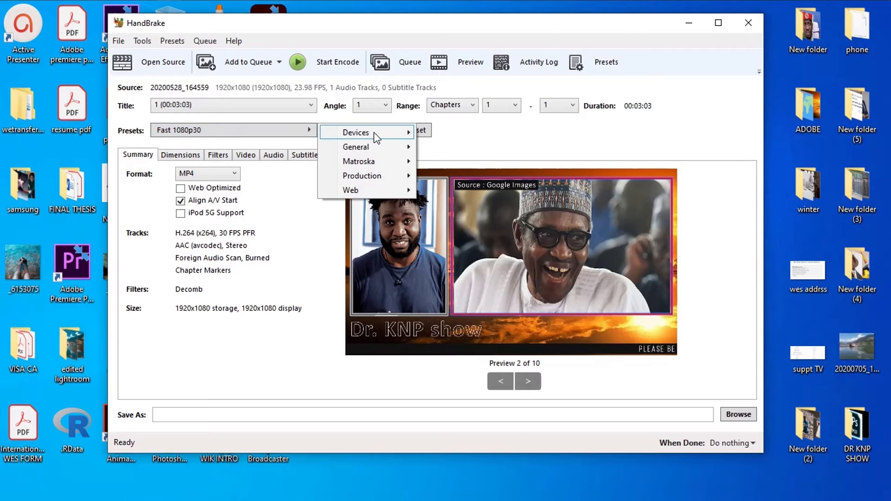
mouse_move(399, 150)
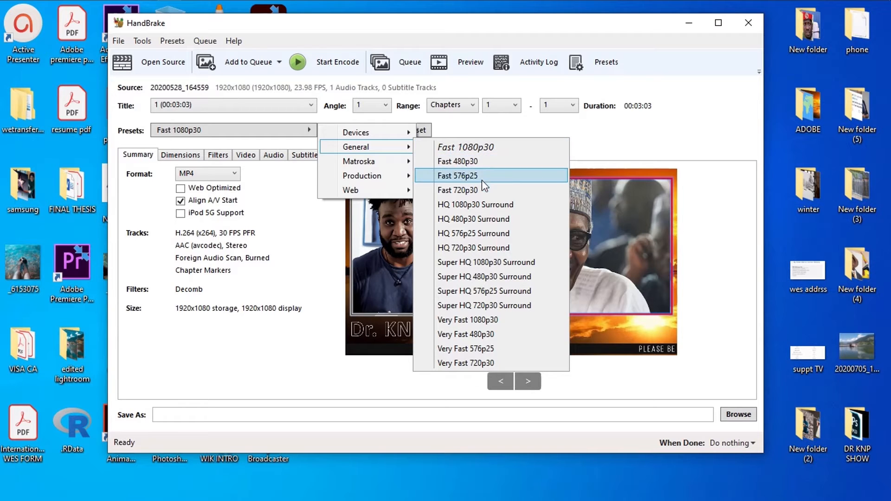
click(494, 146)
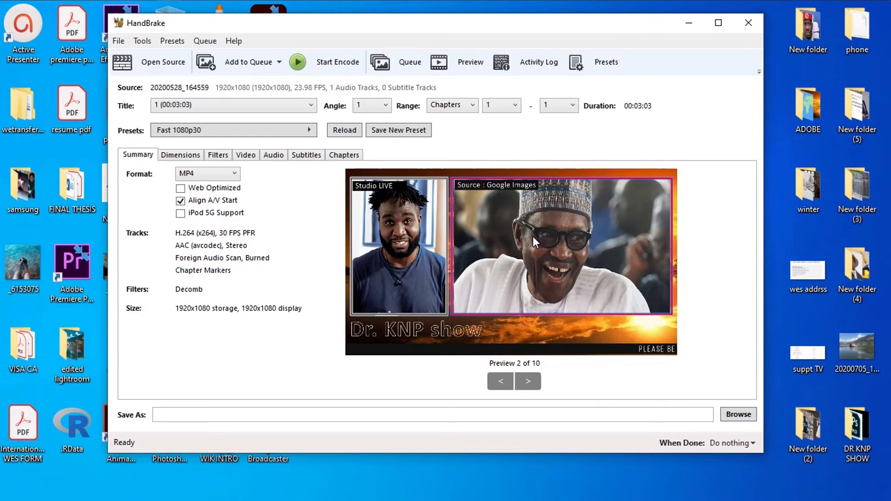
Step: Turn on iPod 5G Support and set the video framerate to 23.976 FPS
click(180, 213)
click(246, 158)
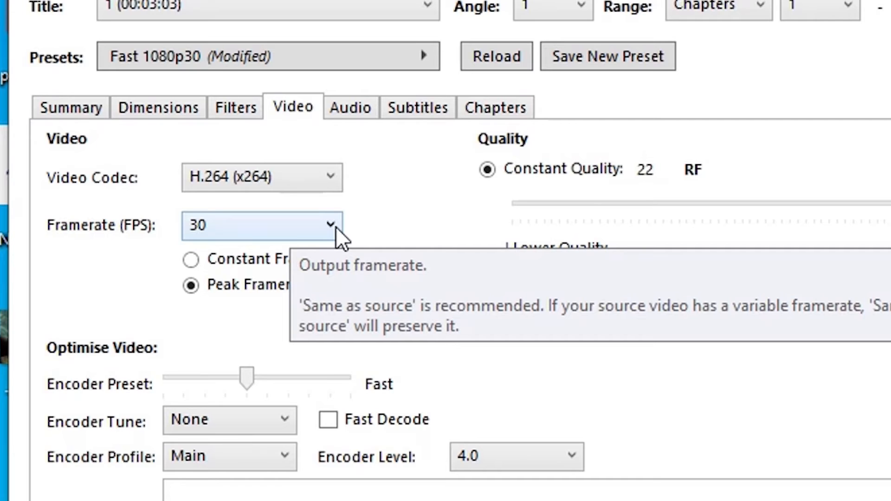
click(335, 226)
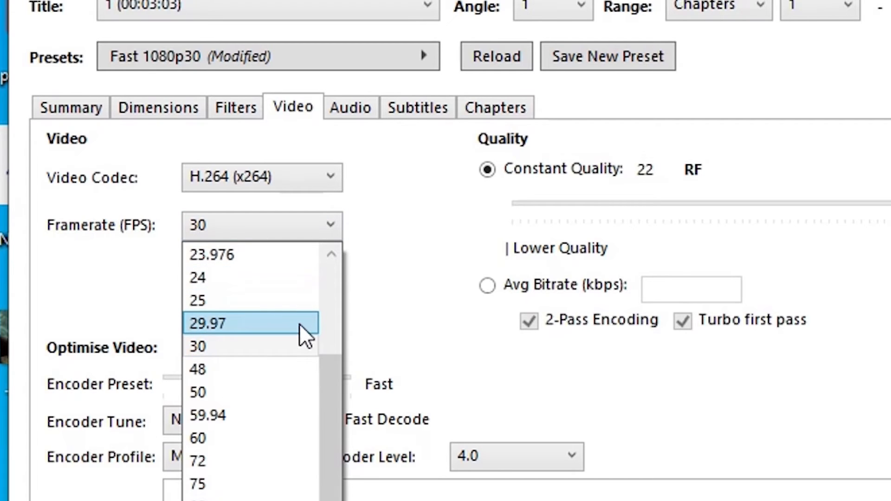
click(246, 258)
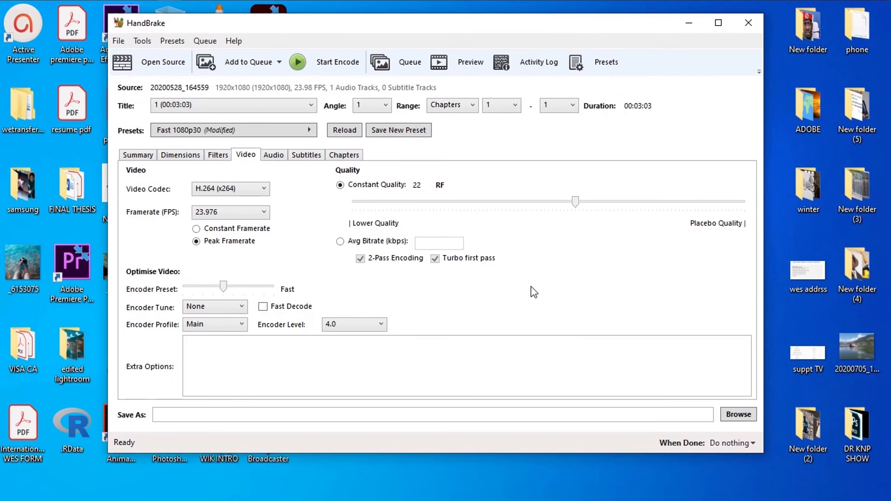
Step: Try Constant Quality values such as 18 and 23 RF, then return to 22 RF
drag(575, 206, 551, 212)
drag(623, 207, 605, 199)
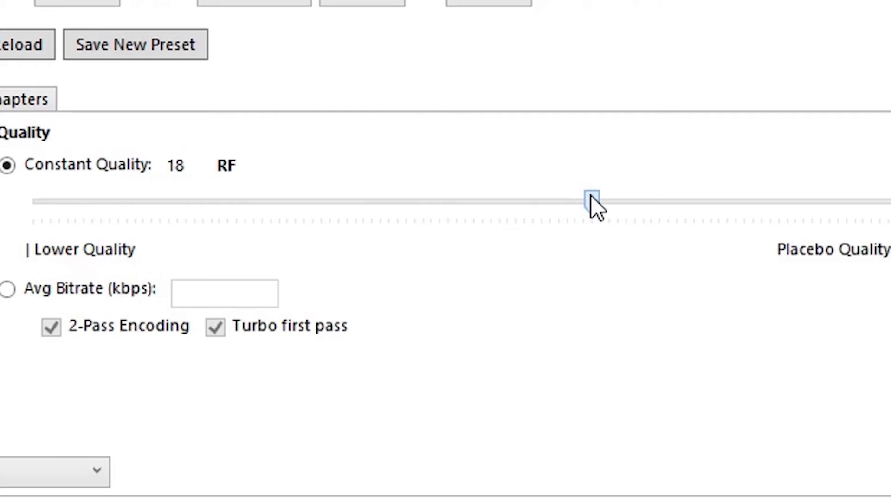
drag(591, 197, 505, 207)
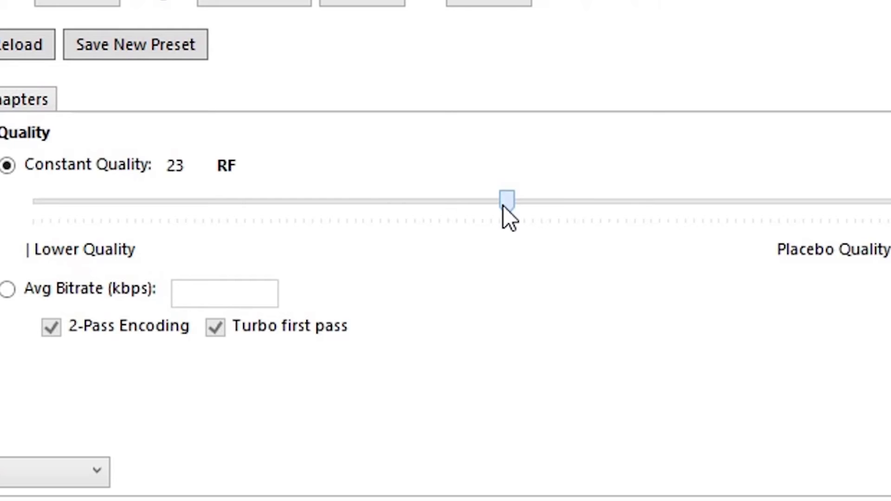
drag(511, 208, 529, 217)
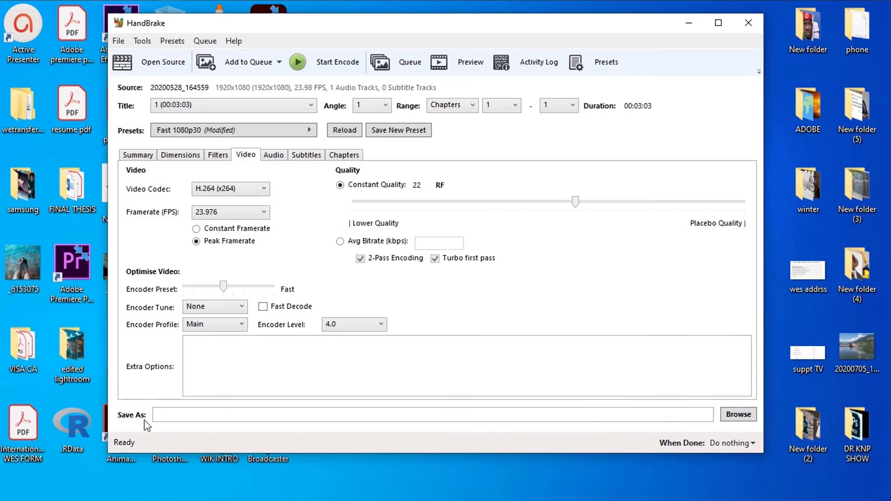
Step: Name the output file "handbrake first video encode" and set it to save on the Desktop as mp4
click(293, 415)
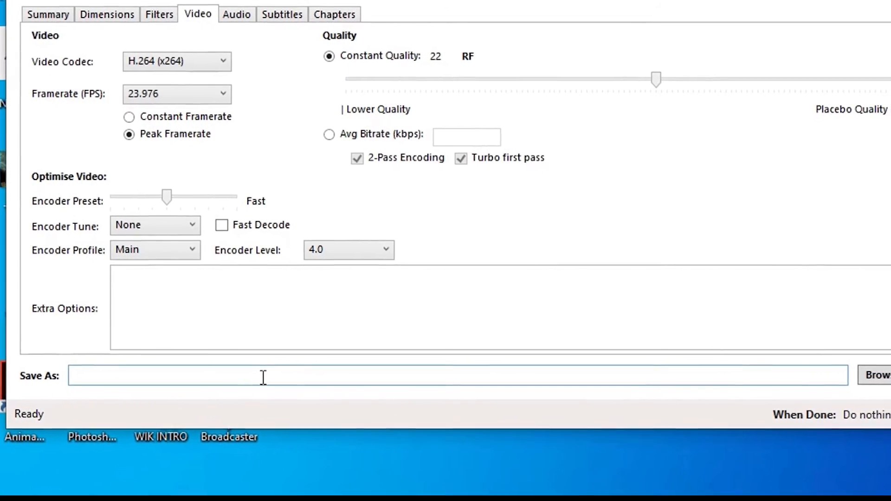
text(handbr)
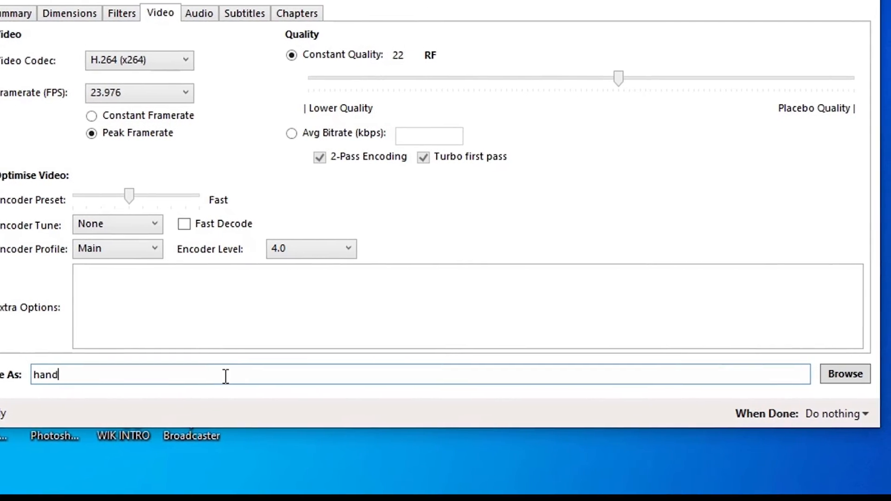
text(ake )
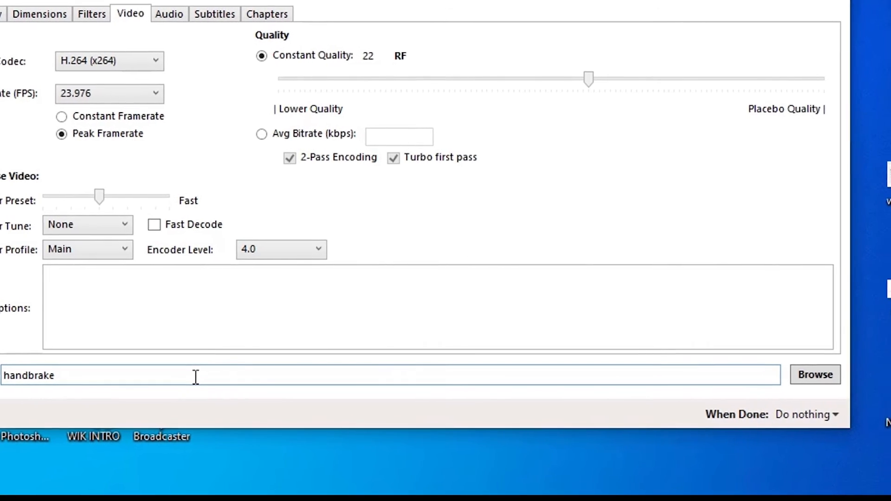
text(first)
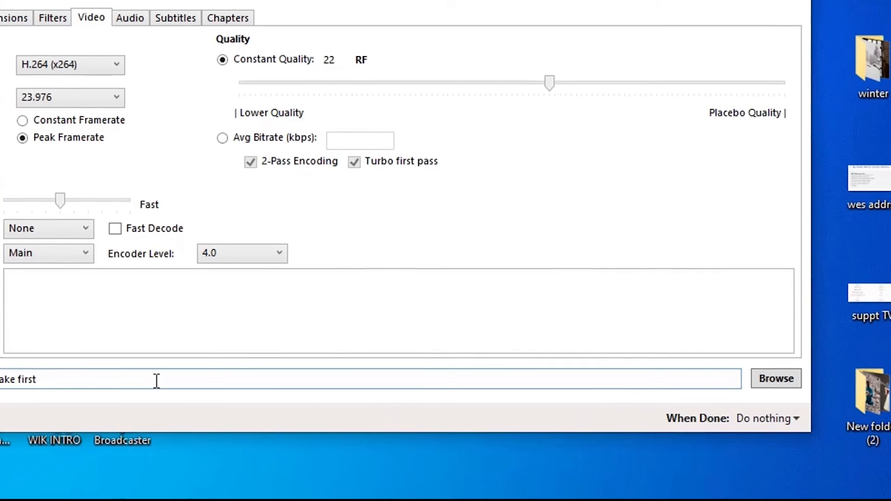
text(video encod)
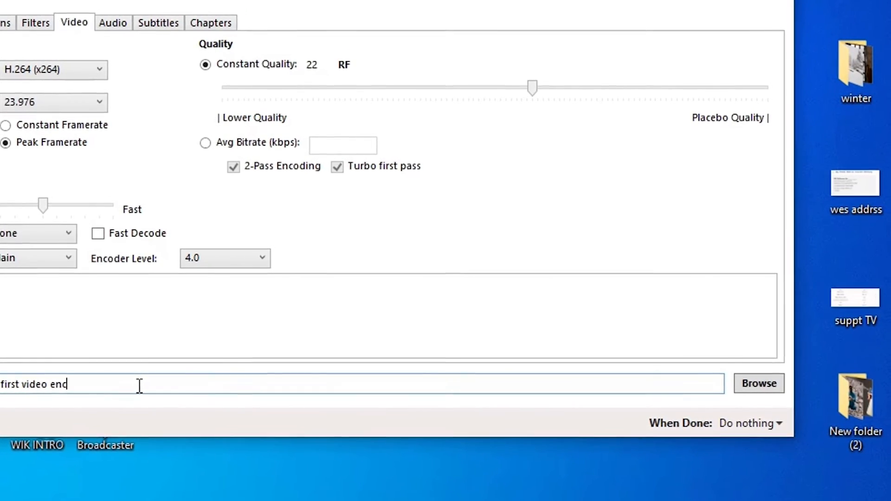
text(e)
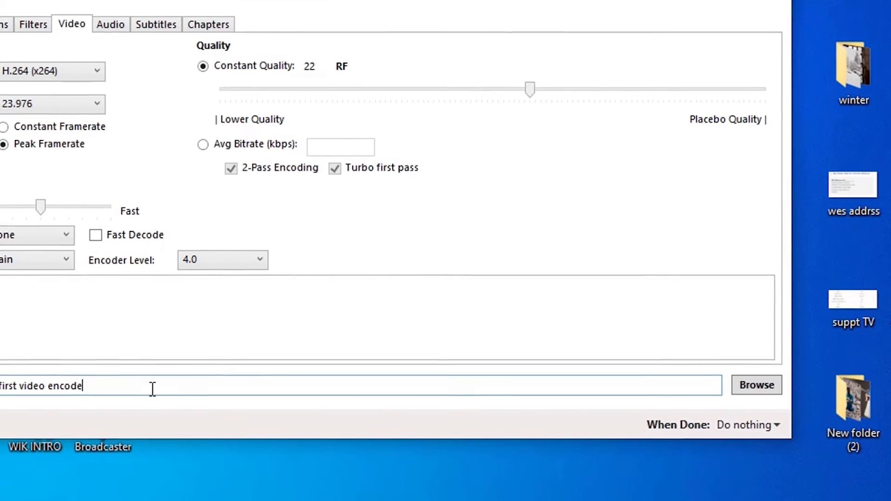
click(757, 388)
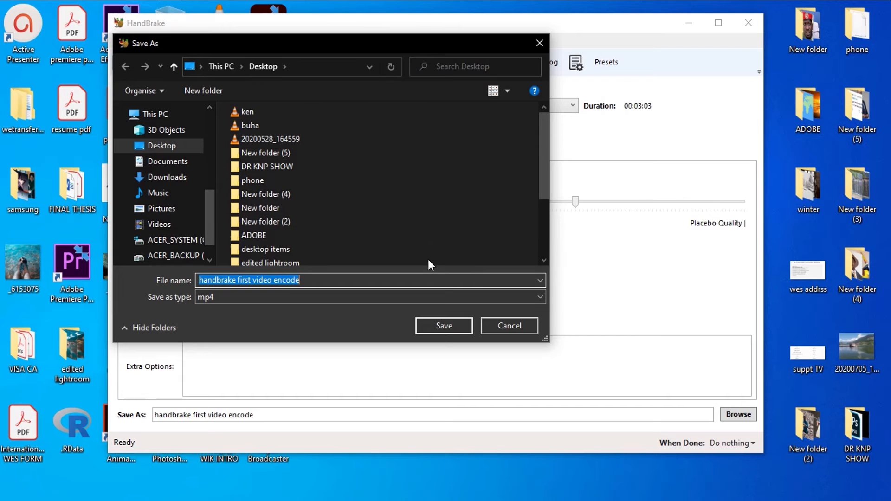
click(444, 326)
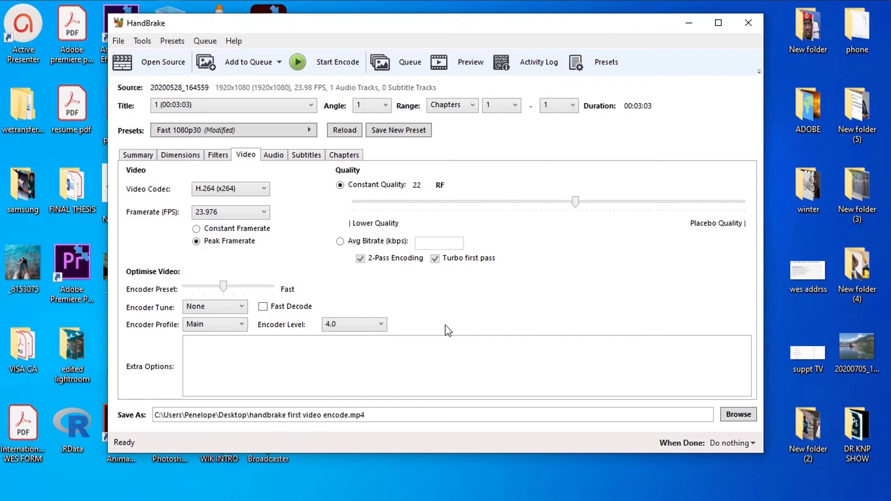
Step: Start encoding the video, then minimize HandBrake and refresh the desktop
click(323, 65)
click(689, 23)
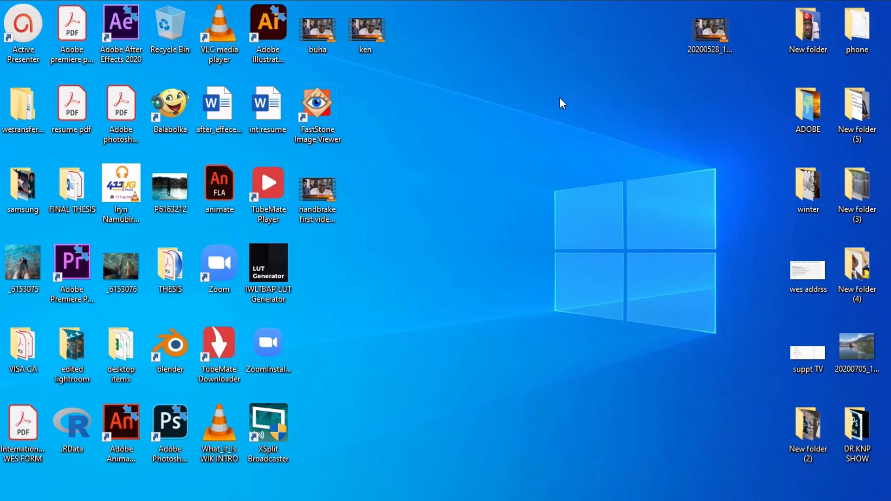
right_click(561, 96)
click(586, 135)
Step: Check the file size of the original video 20200528_164559 in its properties
click(706, 30)
right_click(706, 31)
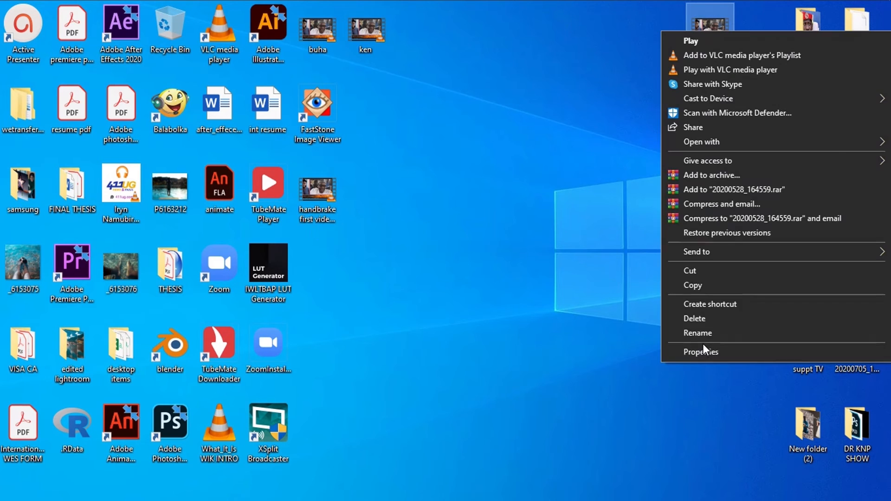
click(700, 351)
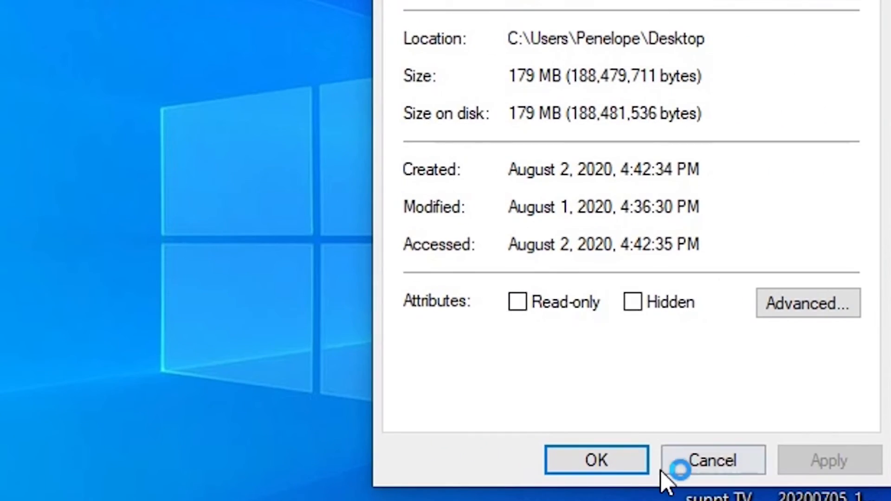
click(858, 448)
Step: Place the "handbrake first video encode" file near the original on the desktop and check its size in the file properties
drag(320, 193, 615, 118)
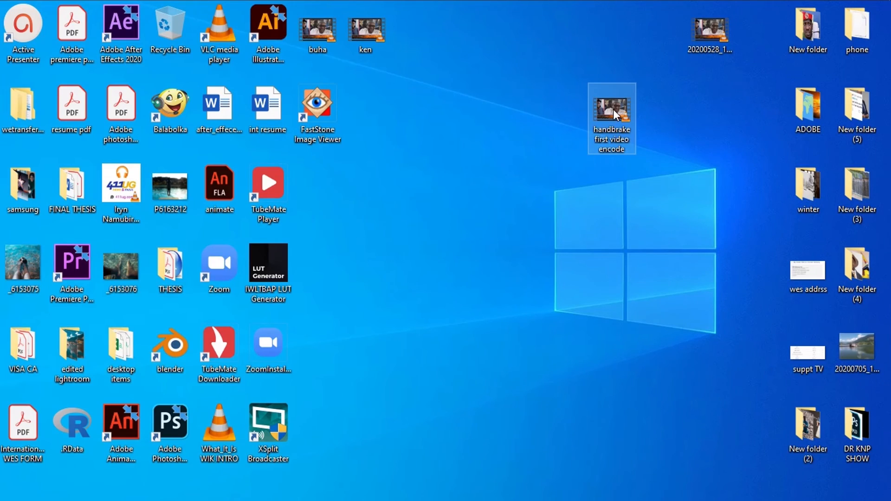
right_click(612, 110)
click(648, 430)
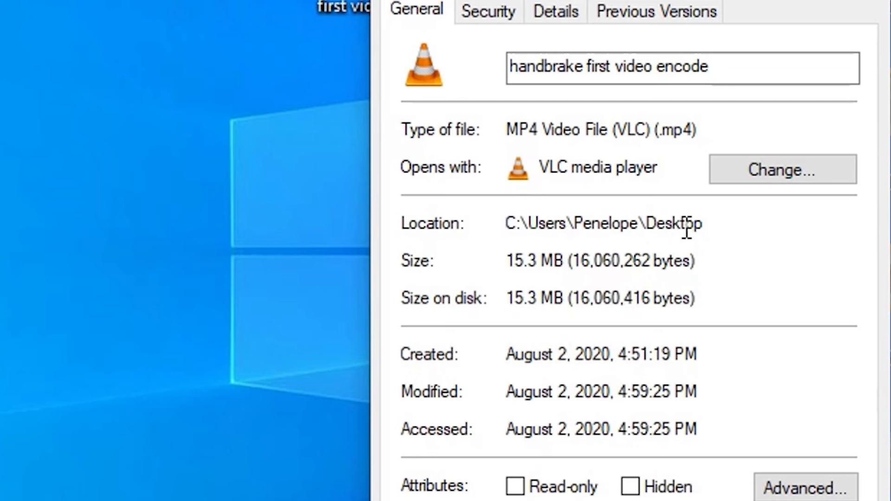
click(839, 120)
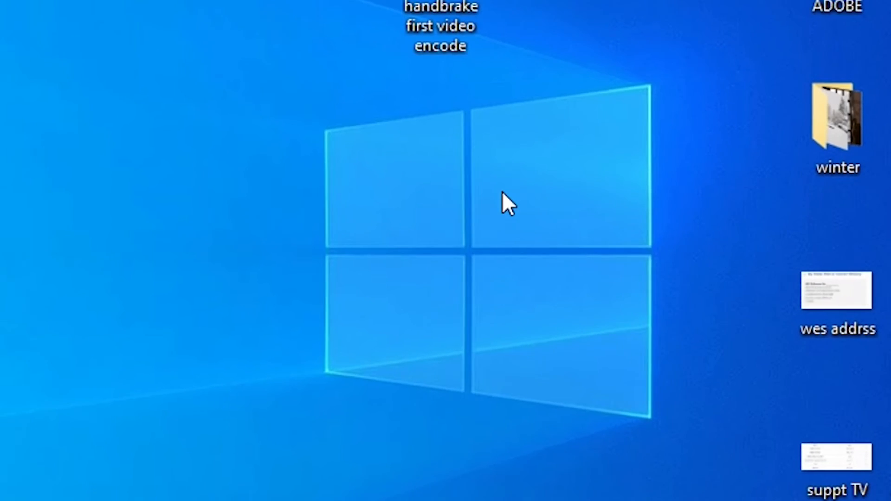
click(580, 84)
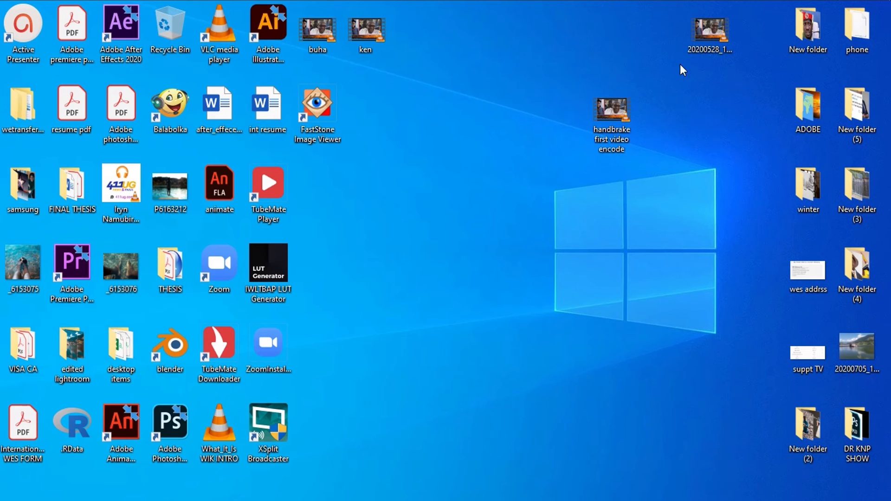
Step: Play the original video 20200528_164559 in VLC, skip ahead to check its quality, and close the player
click(717, 27)
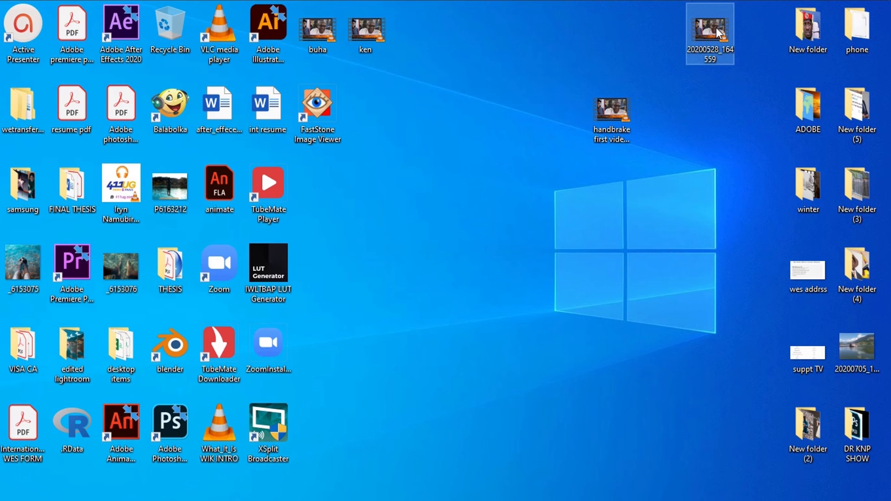
double_click(711, 29)
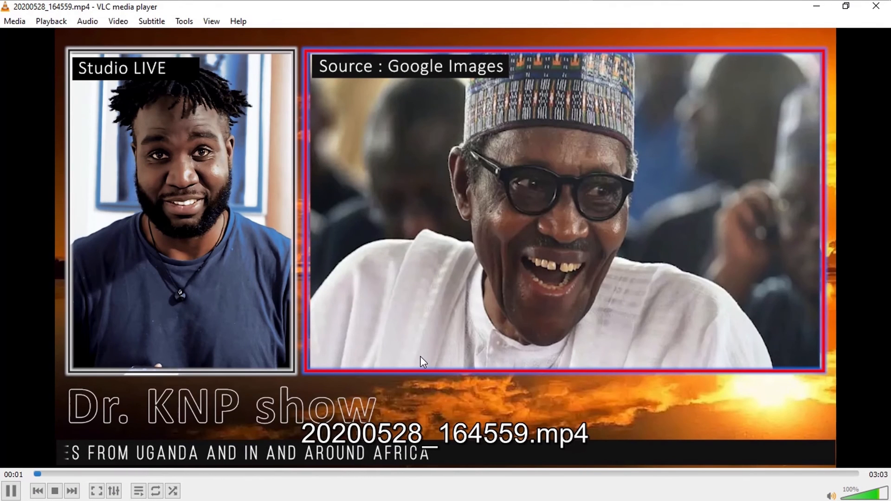
click(132, 474)
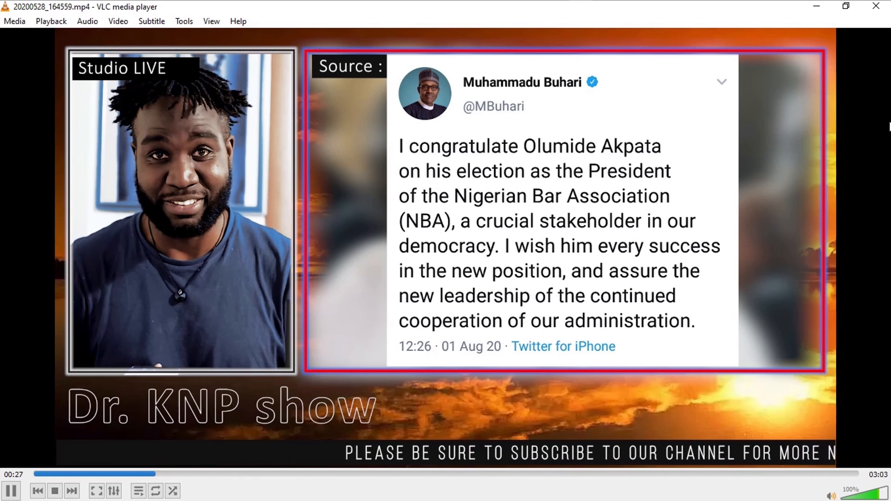
click(876, 6)
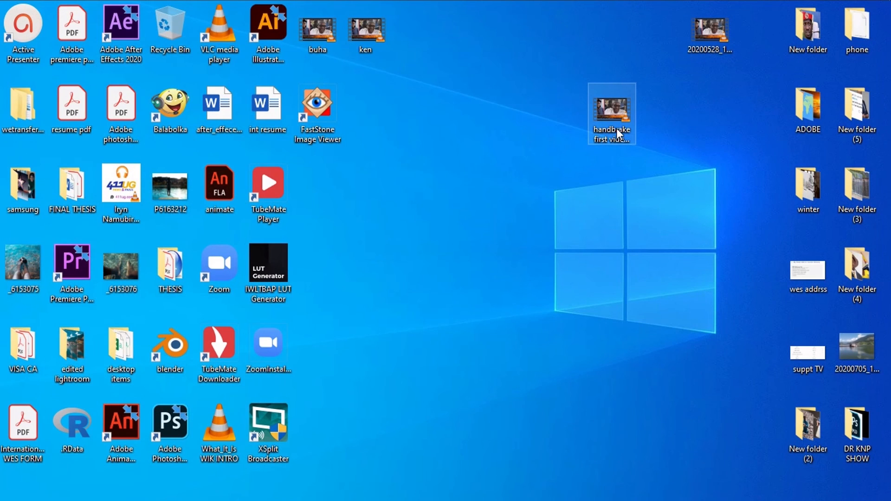